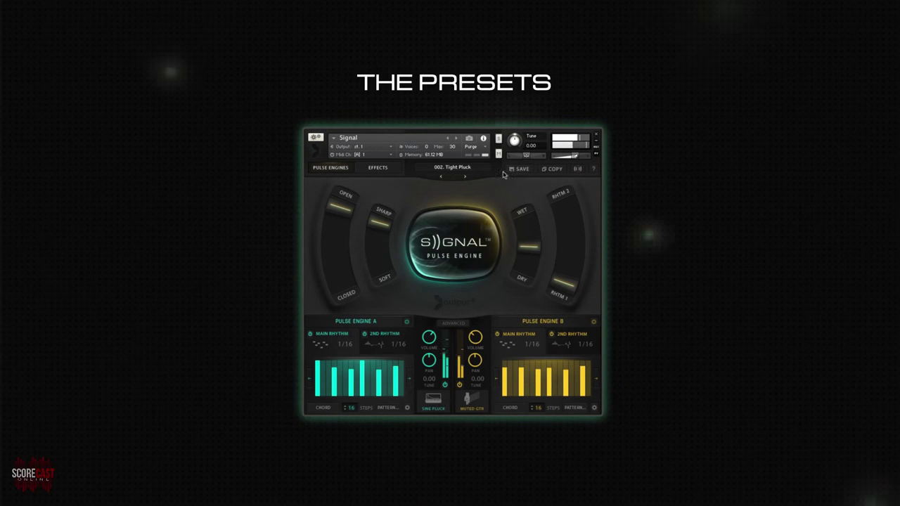
# Step: Filter the preset library by the Epic and Side Chain tags, clear the filters and return to the pulse engines
pyautogui.click(479, 172)
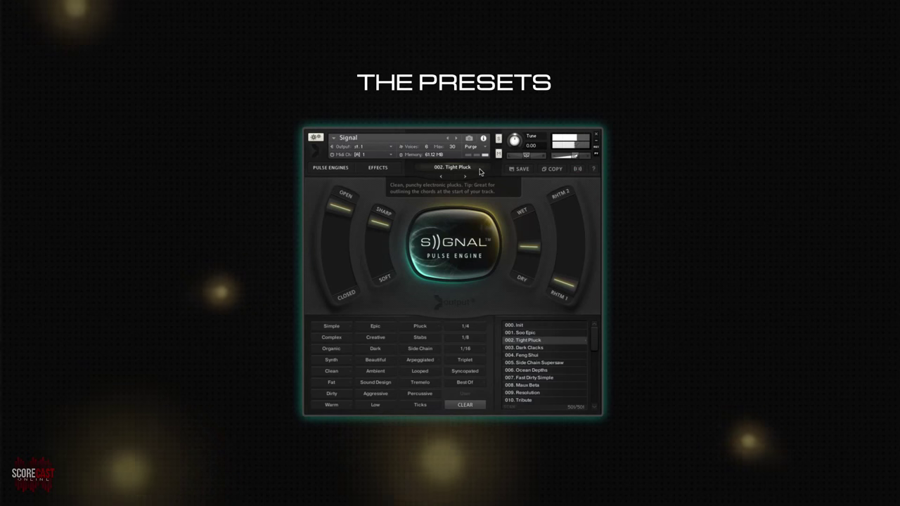
pyautogui.click(376, 326)
pyautogui.click(420, 349)
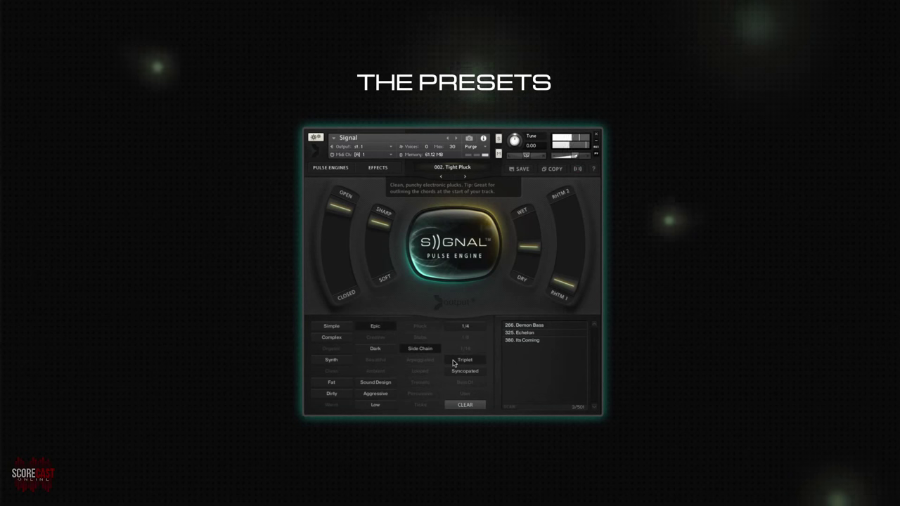
pyautogui.click(465, 406)
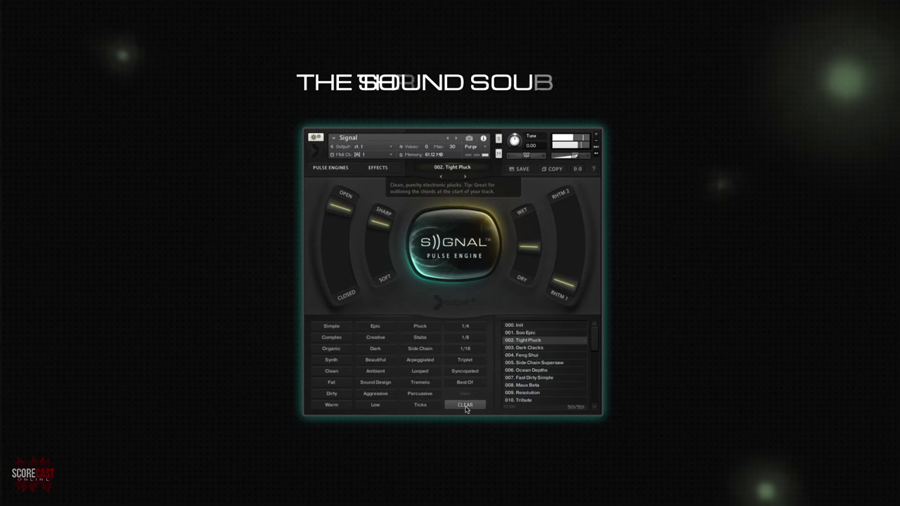
pyautogui.click(330, 168)
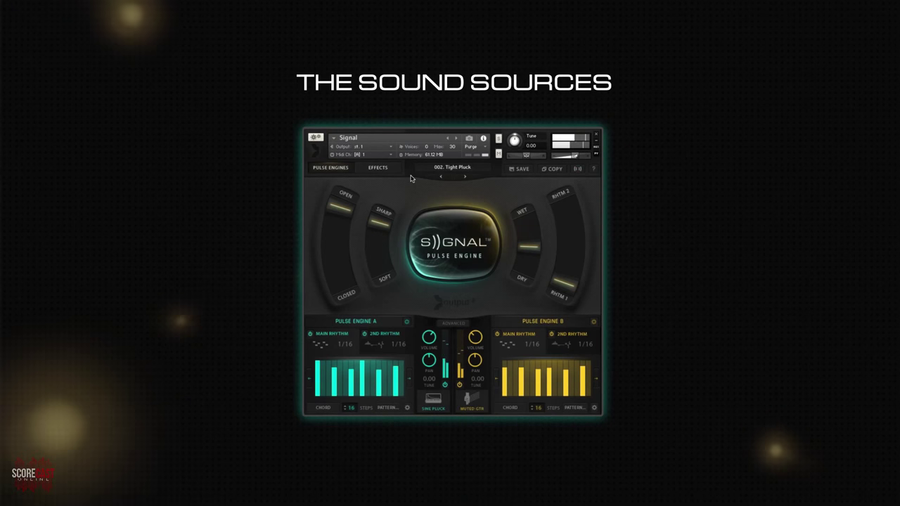
# Step: Look through the instrument and synth sound sources for Pulse Engine A, and check Pulse Engine B's source, keeping Muted GTR
pyautogui.click(434, 401)
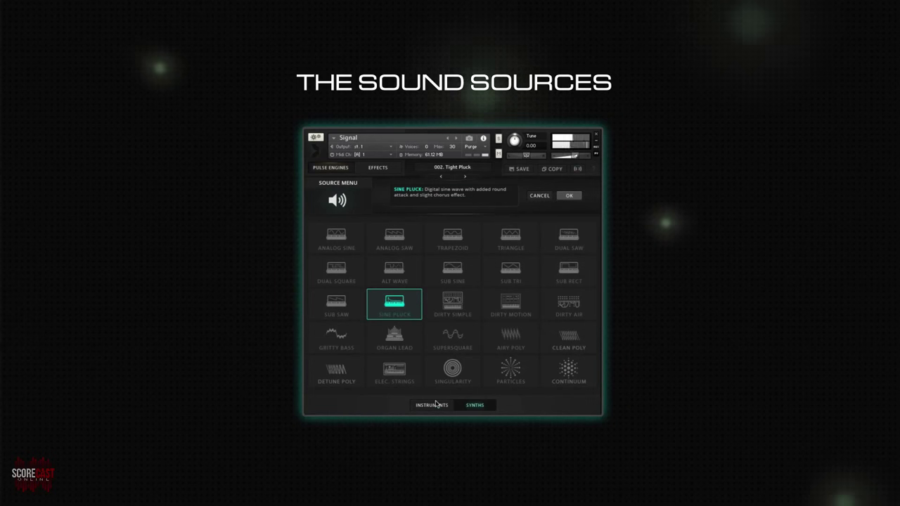
pyautogui.click(418, 406)
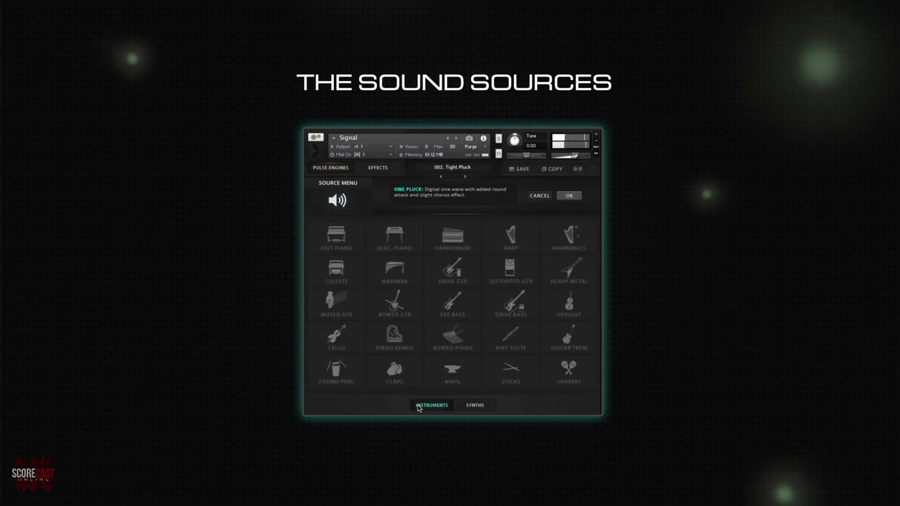
pyautogui.click(465, 407)
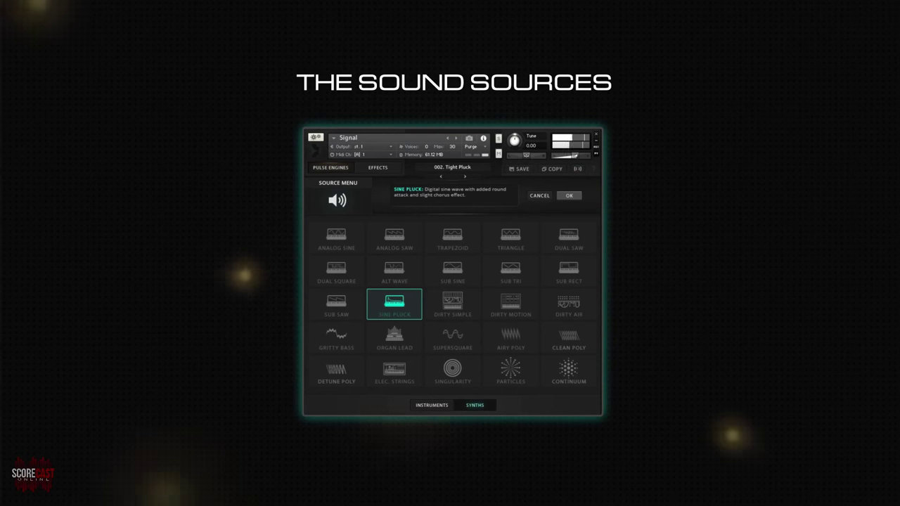
pyautogui.press('Escape')
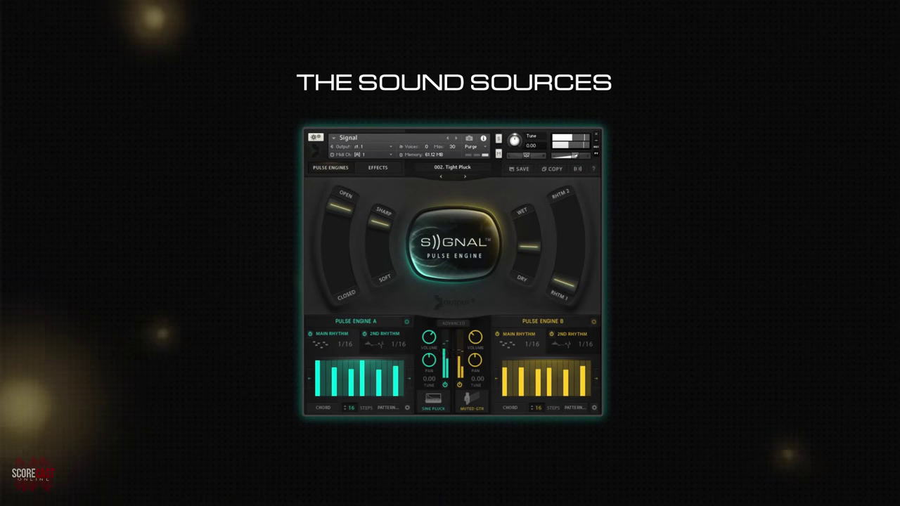
pyautogui.click(481, 407)
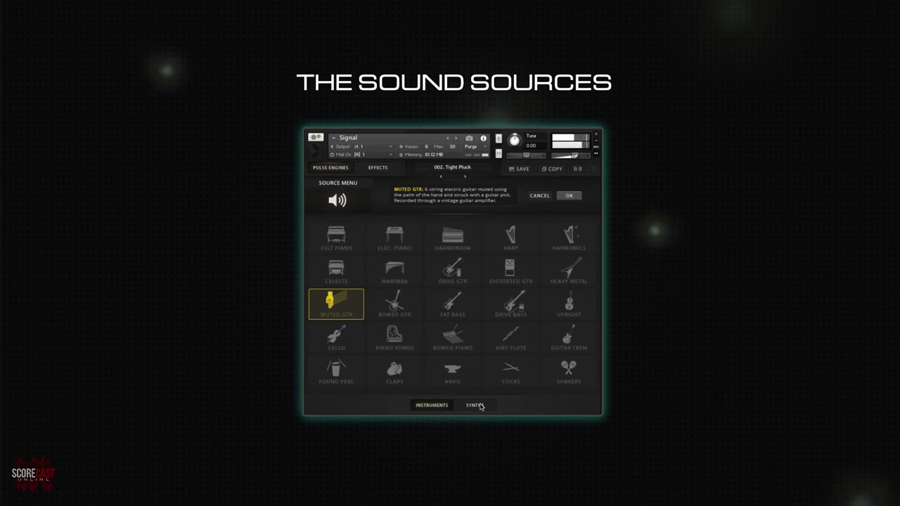
pyautogui.click(570, 197)
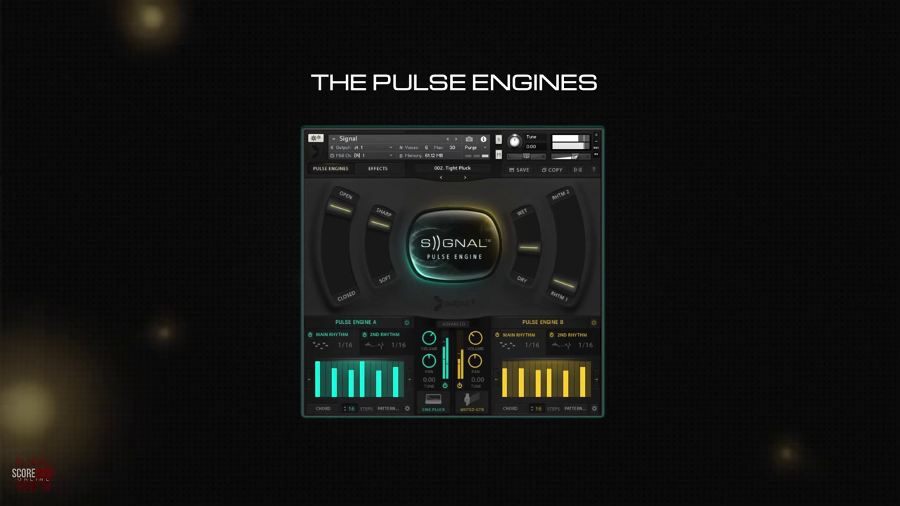
# Step: Examine the pulse type and pulse rate options for Pulse Engine A's main rhythm
pyautogui.click(315, 346)
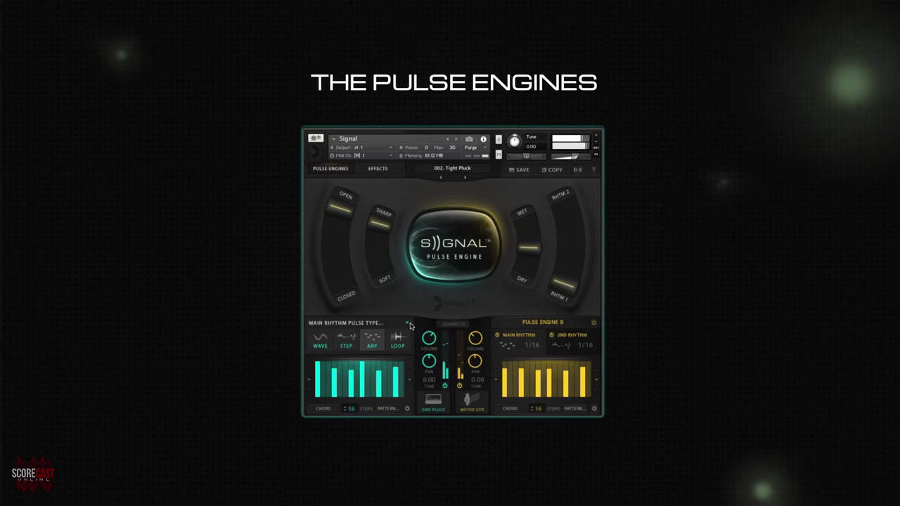
pyautogui.click(346, 339)
pyautogui.click(344, 345)
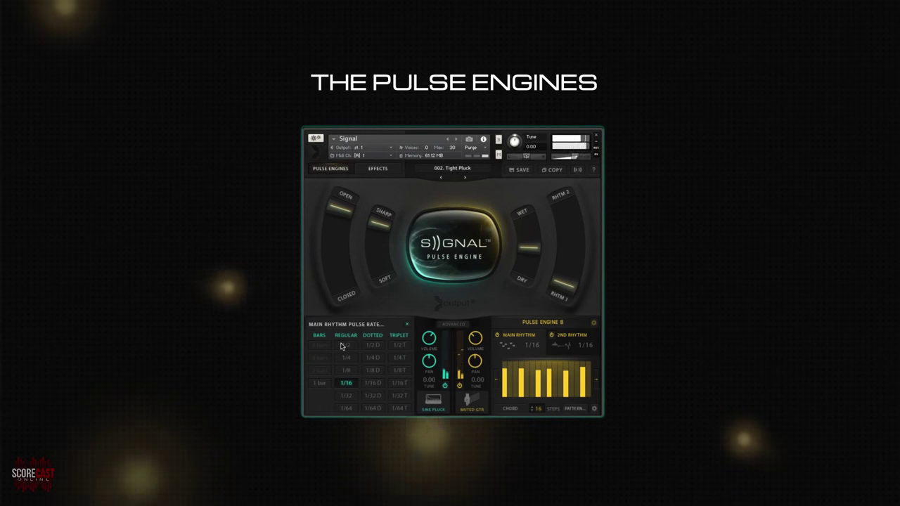
pyautogui.click(405, 325)
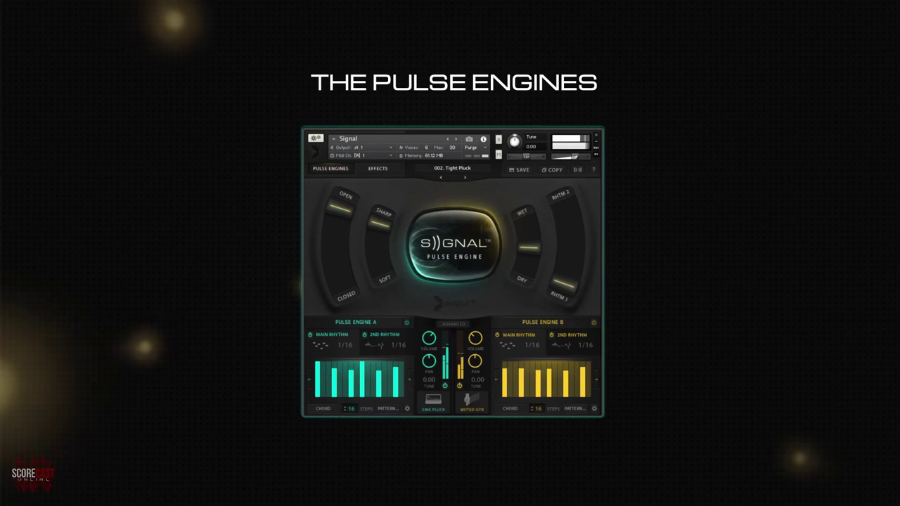
# Step: In the advanced options, toggle Pulse Engine A's Filter and enable its Bite effect
pyautogui.click(444, 390)
pyautogui.click(444, 390)
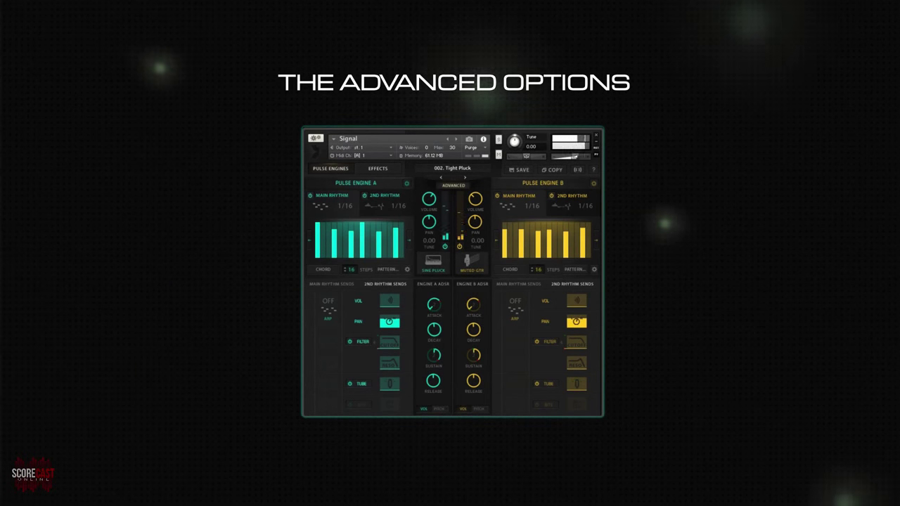
pyautogui.click(361, 342)
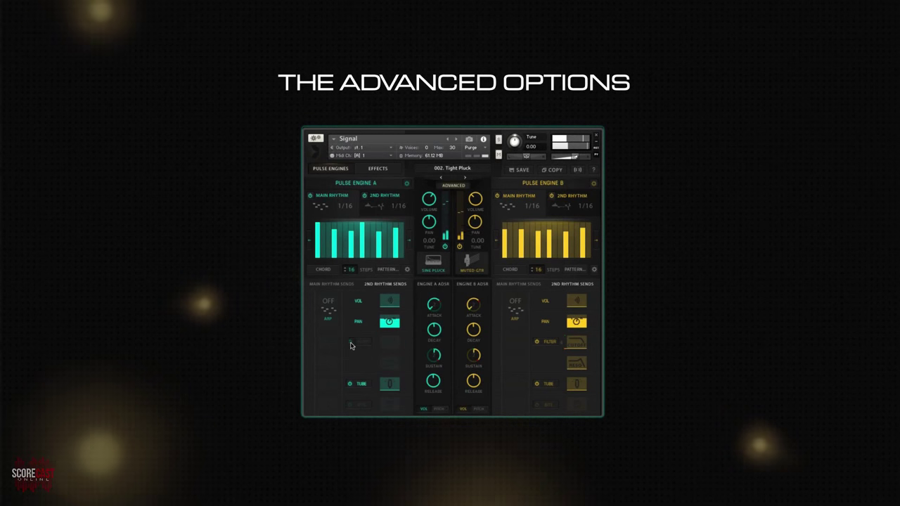
pyautogui.click(349, 407)
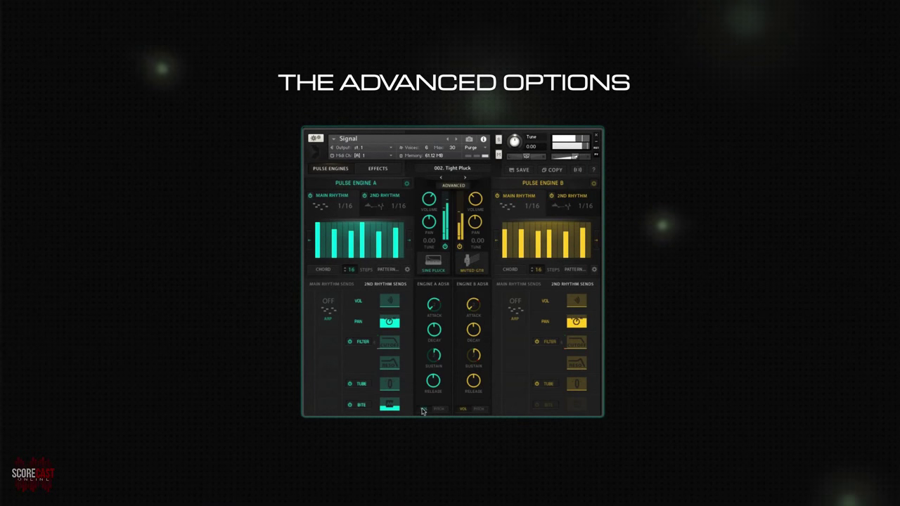
# Step: Examine the volume and pitch envelope controls of Pulse Engine A and Pulse Engine B
pyautogui.moveTo(432, 371)
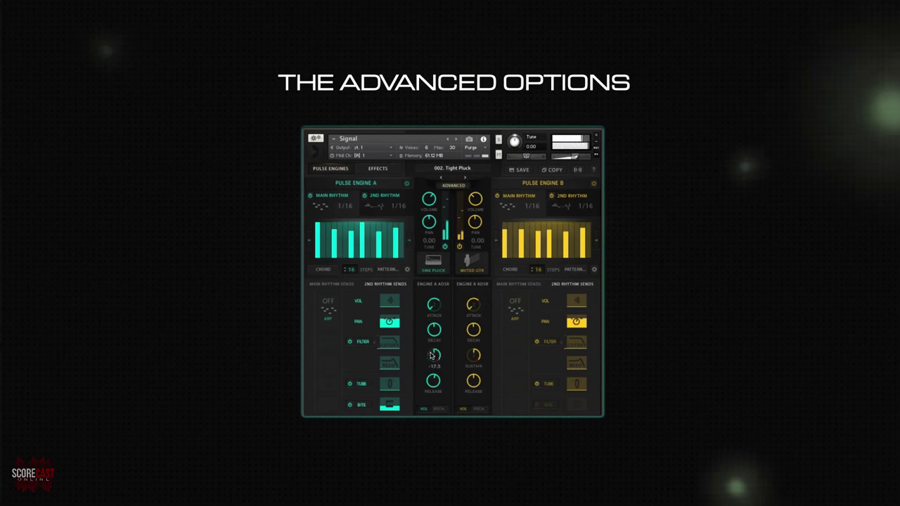
pyautogui.click(441, 409)
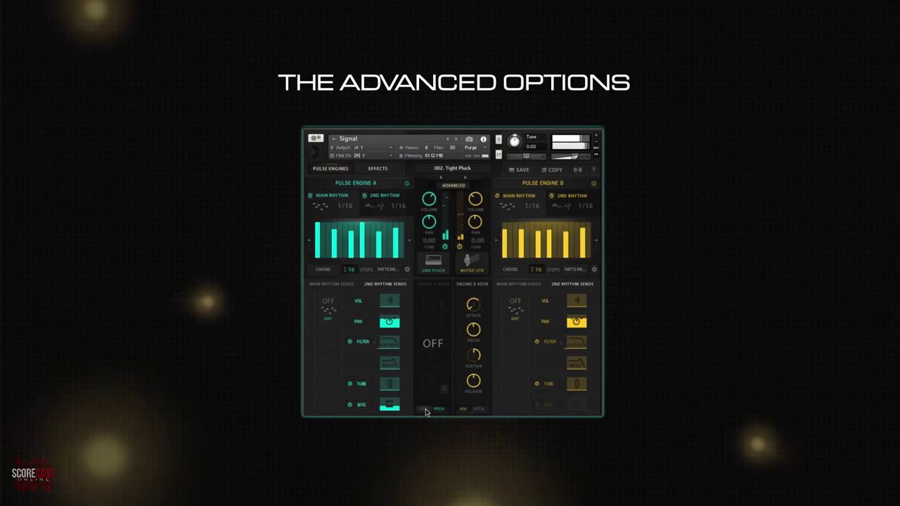
pyautogui.click(425, 410)
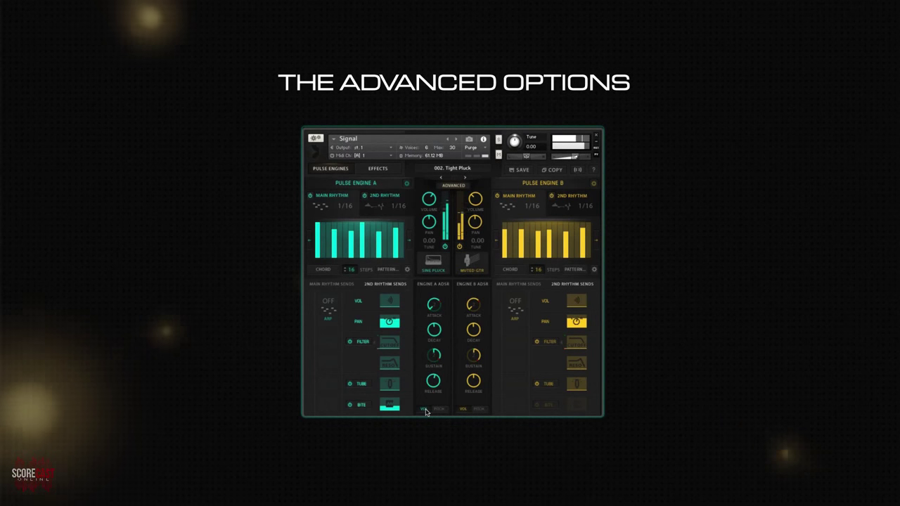
pyautogui.click(478, 409)
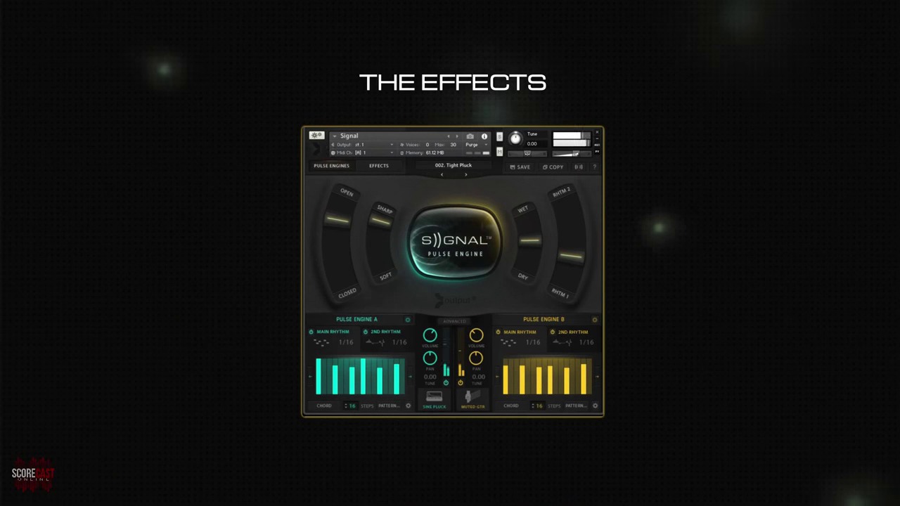
# Step: Look through the global effects, including the Reverb's list of spaces, the Limiter and the Chorus
pyautogui.click(377, 169)
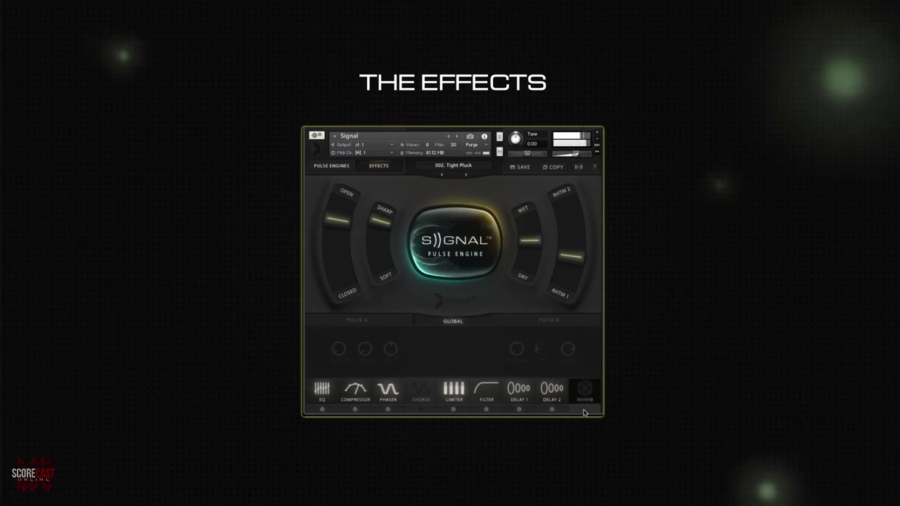
pyautogui.click(478, 350)
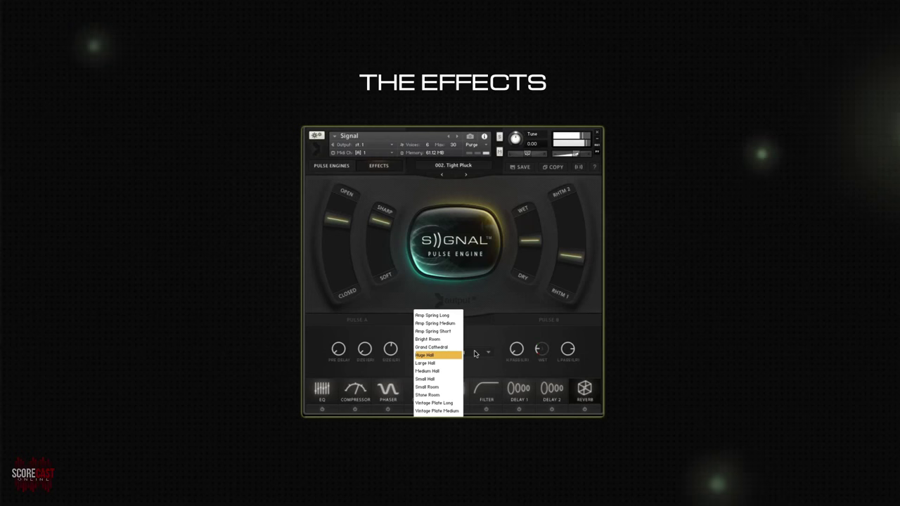
pyautogui.click(474, 344)
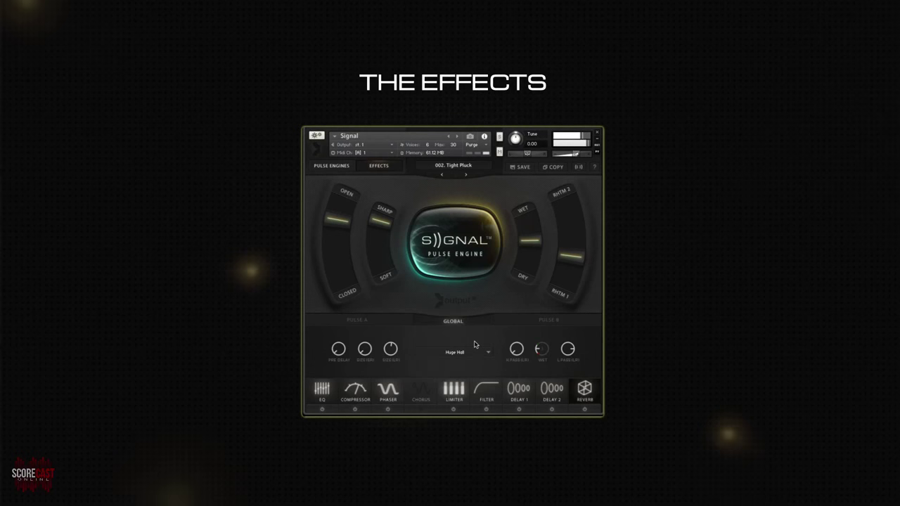
pyautogui.click(454, 392)
pyautogui.click(420, 399)
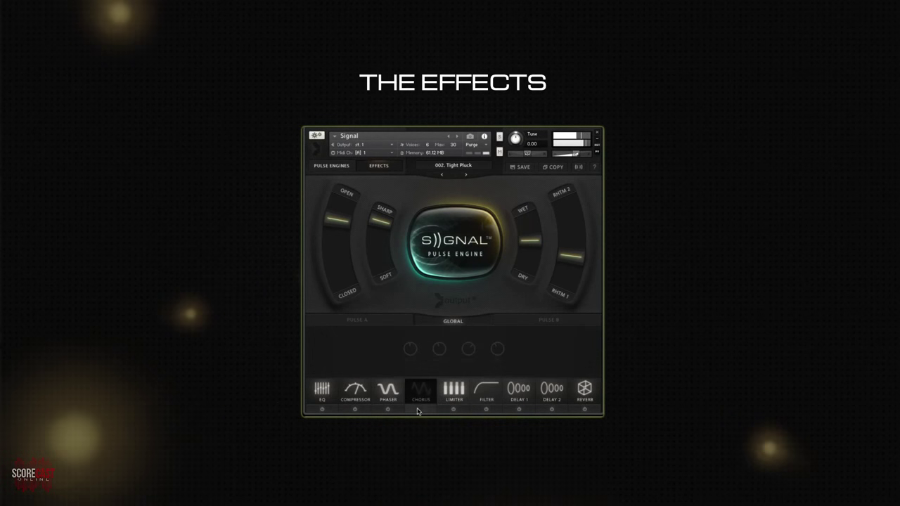
# Step: Enable the EQ effect for both Pulse A and Pulse B in the individual engine effects
pyautogui.click(369, 322)
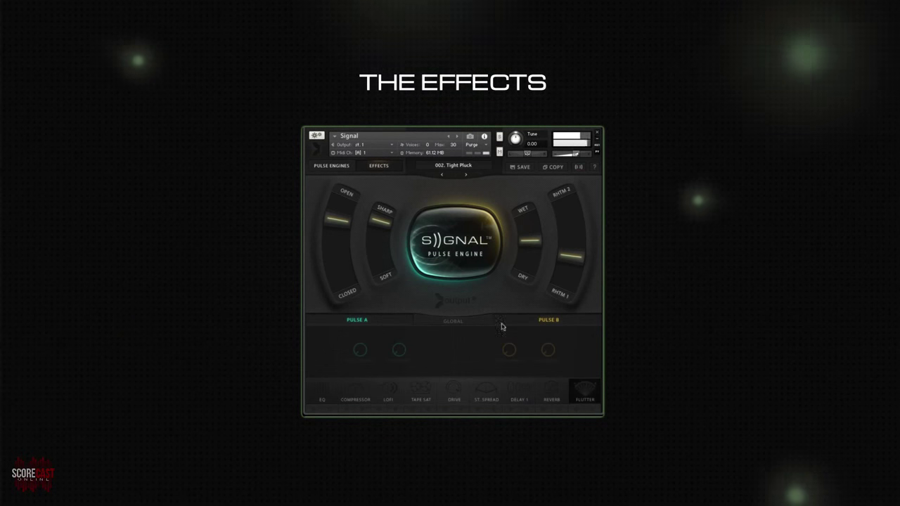
pyautogui.click(320, 395)
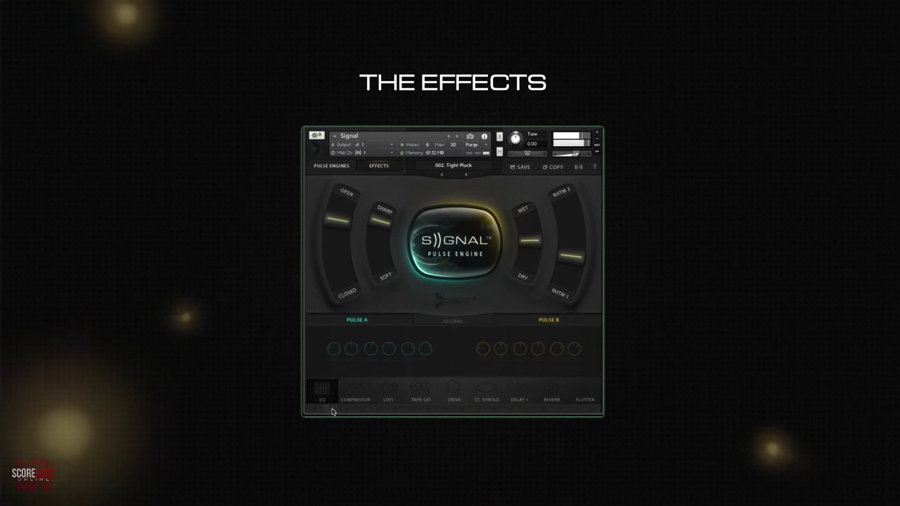
pyautogui.click(314, 408)
pyautogui.click(328, 409)
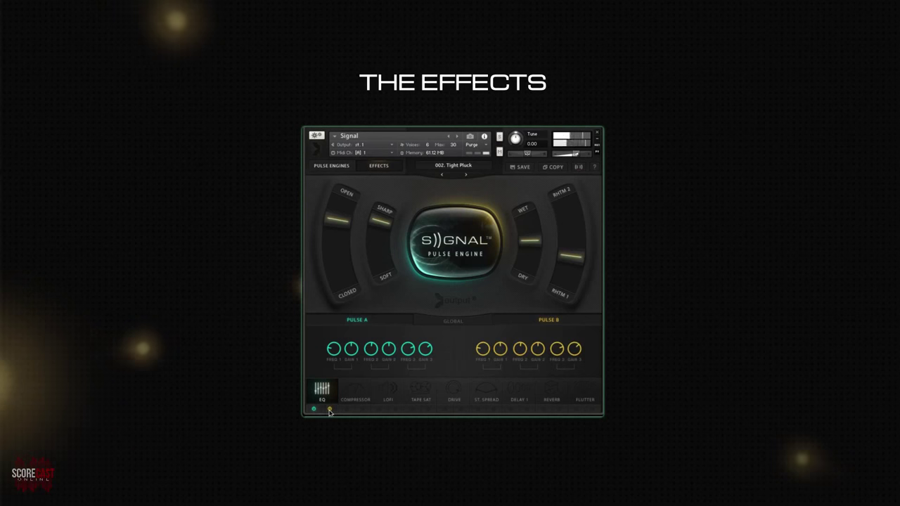
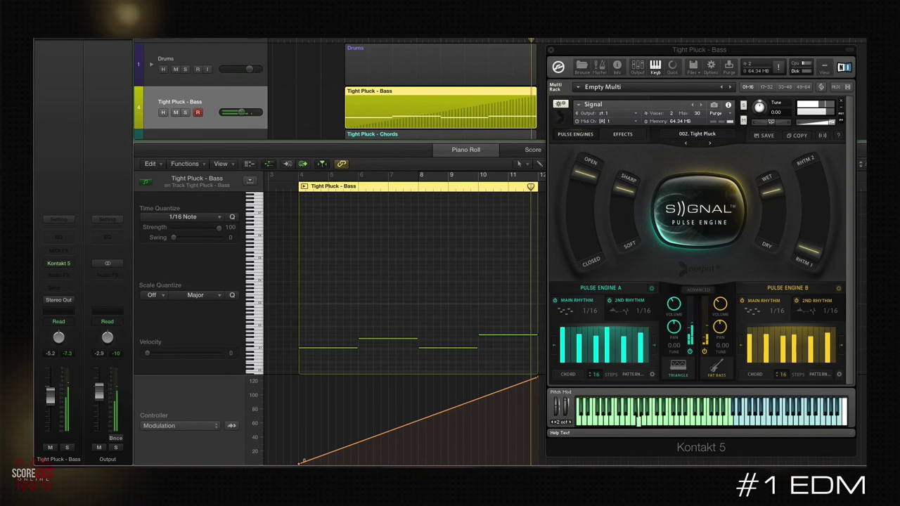
# Step: Audition the Tight Pluck - Chords, Retro Analog and Side Chain SuperSaw tracks one after another, and select the Divergent Guitar track
pyautogui.press('Down')
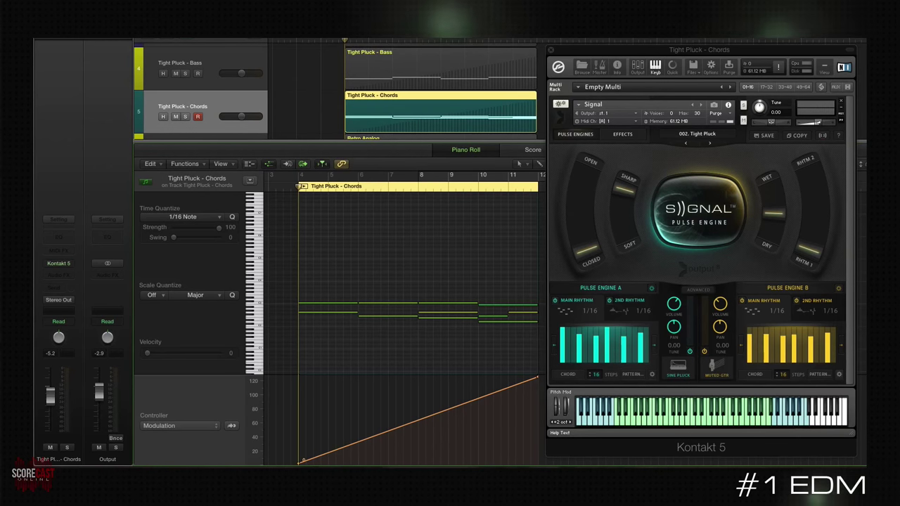
pyautogui.press('space')
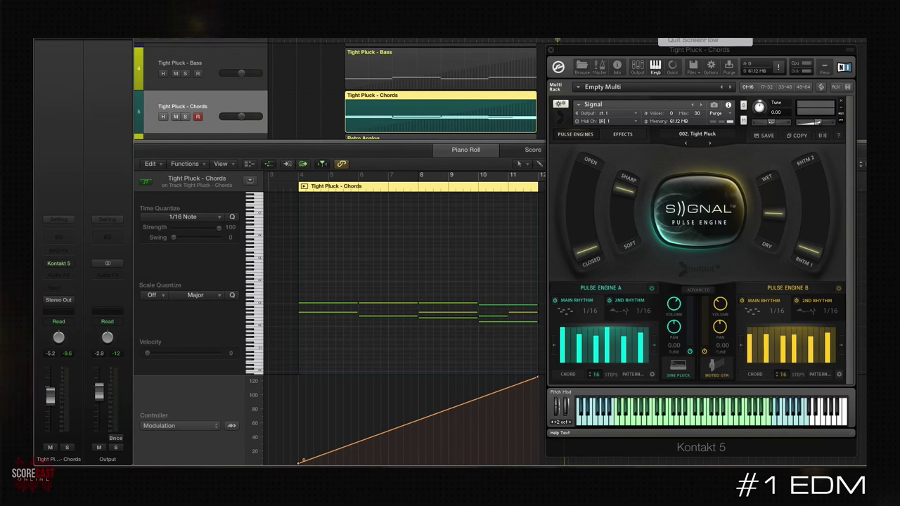
pyautogui.press('Down')
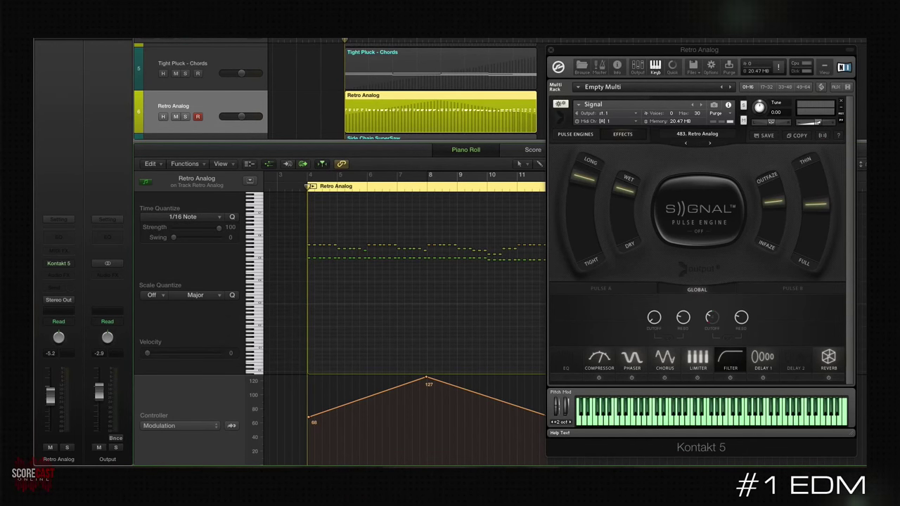
pyautogui.press('space')
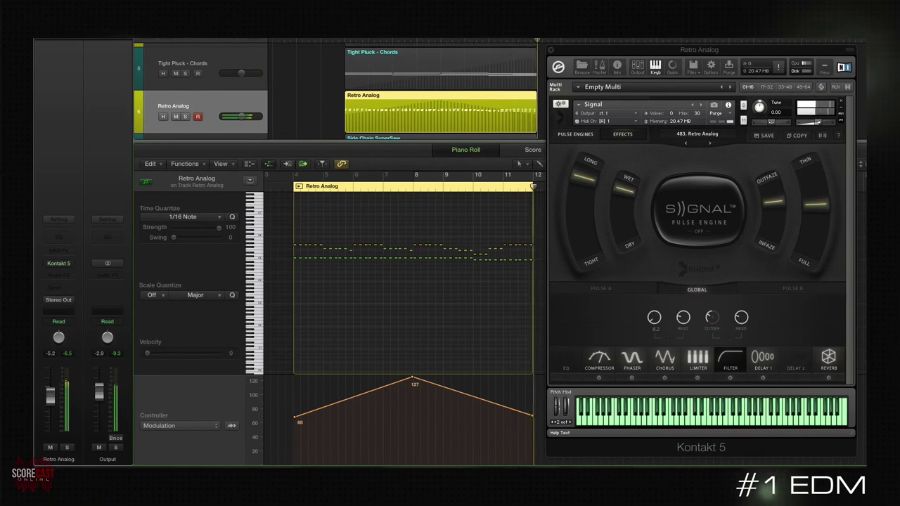
pyautogui.press('Down')
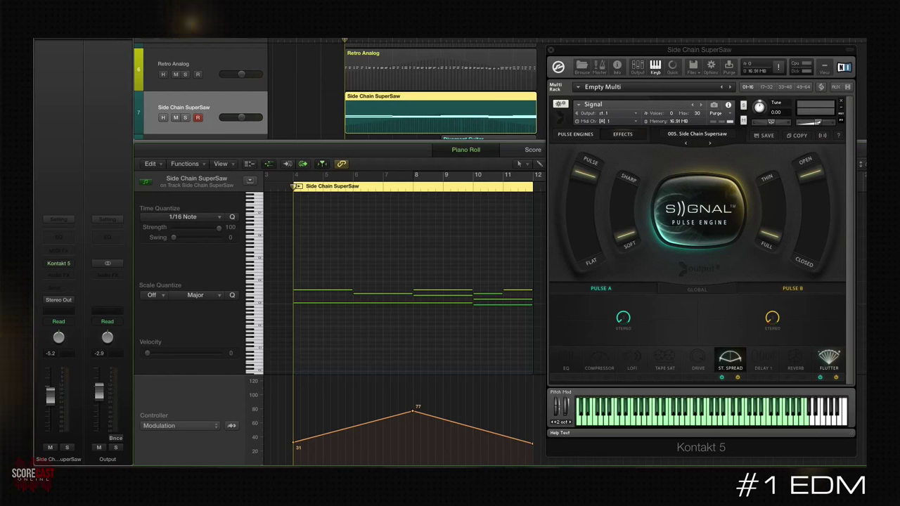
pyautogui.press('space')
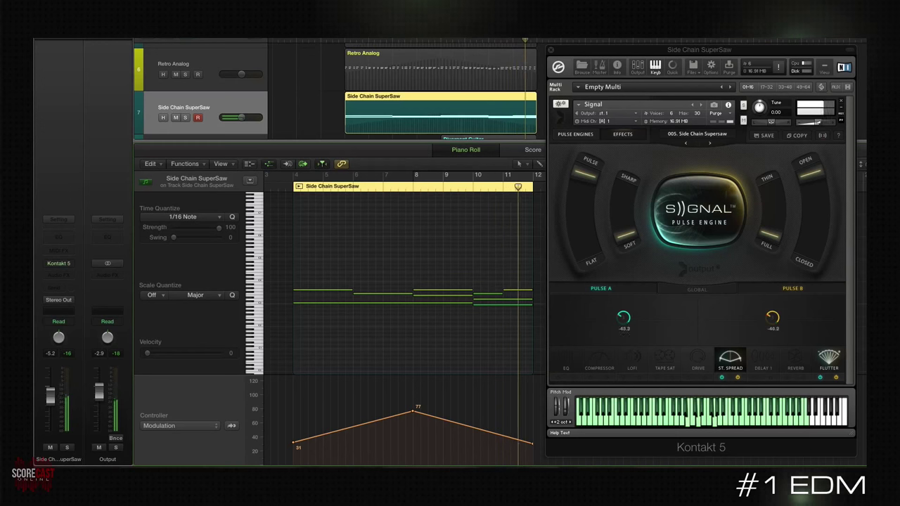
pyautogui.press('Down')
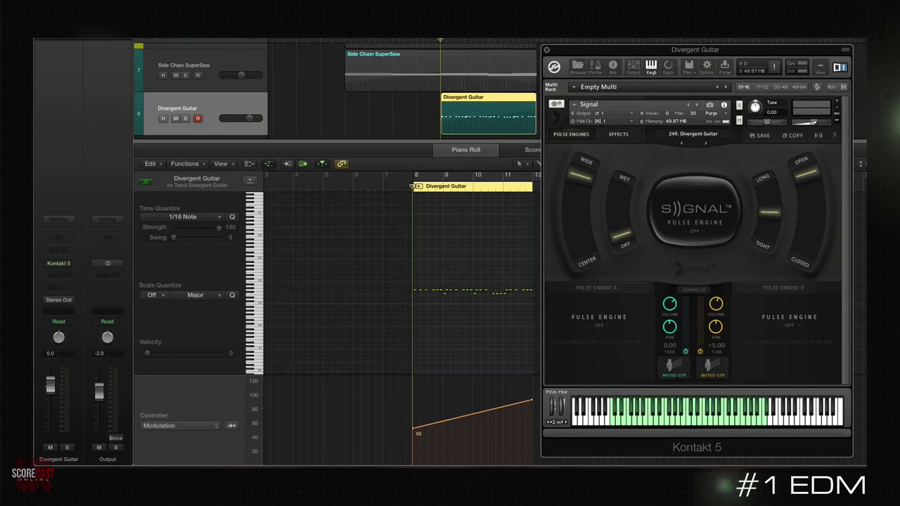
# Step: Audition the Divergent Guitar track, and play the full arrangement of the Dark n' Creepy example project
pyautogui.press('space')
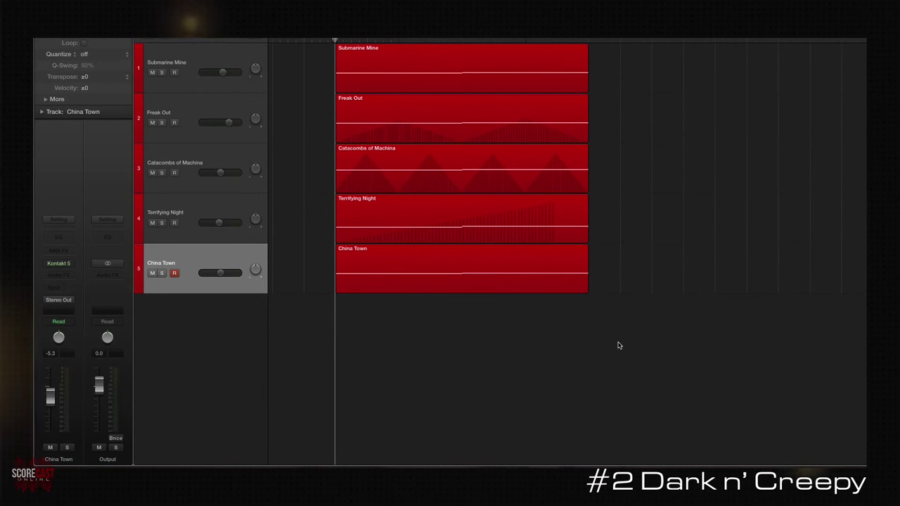
pyautogui.press('space')
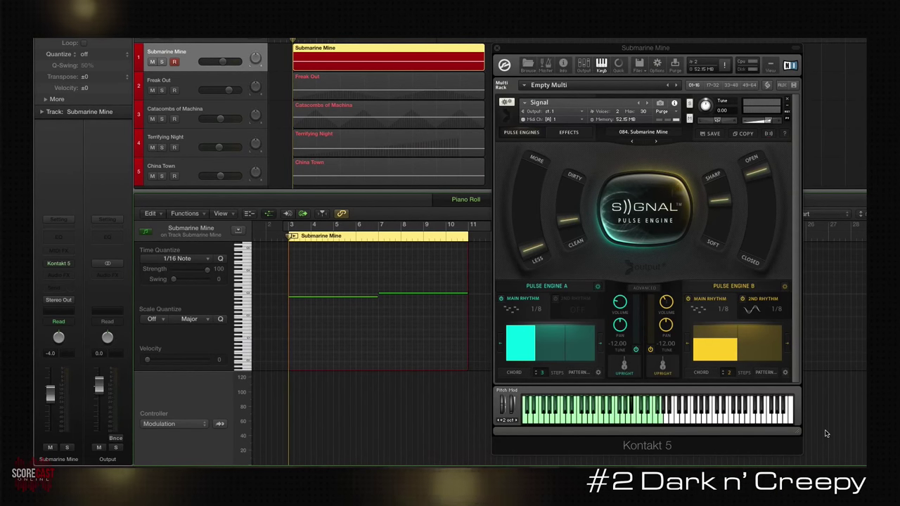
# Step: Audition the Submarine Mine, Freak Out, Catacombs of Machina, Terrifying Night and China Town tracks one after another
pyautogui.press('space')
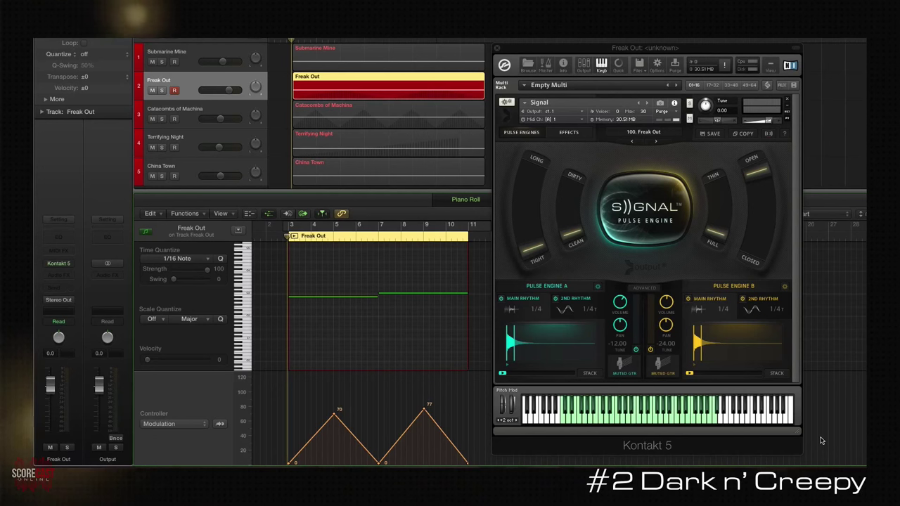
pyautogui.press('space')
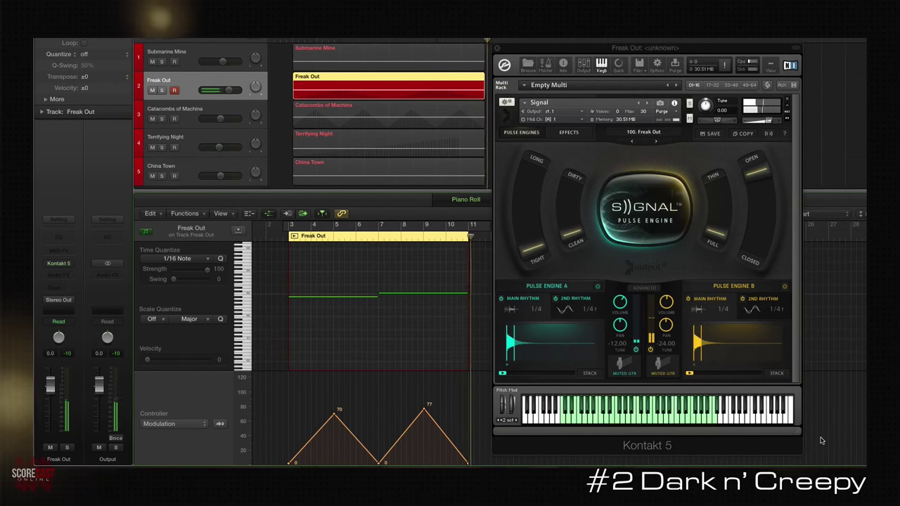
pyautogui.press('Down')
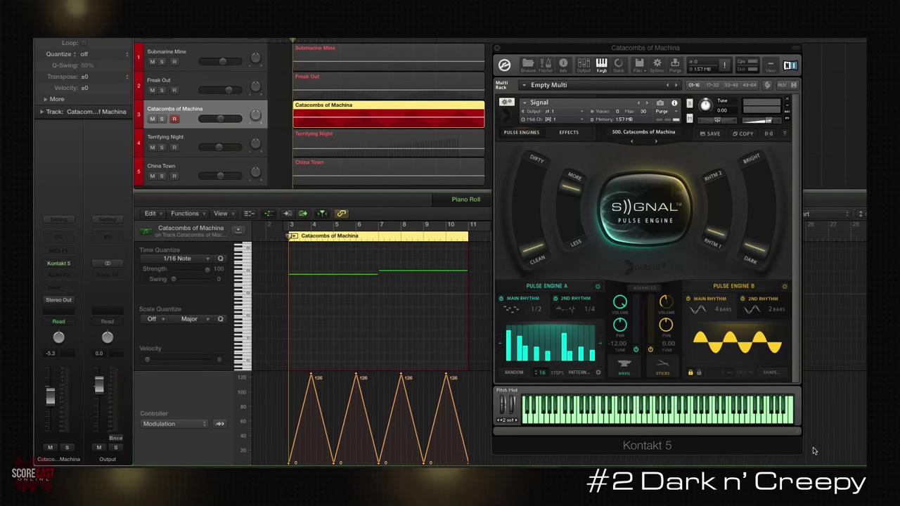
pyautogui.press('space')
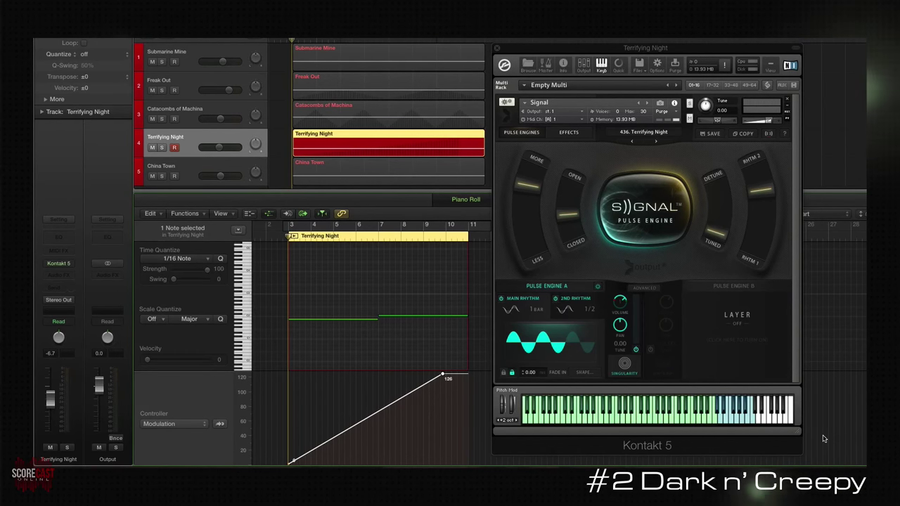
pyautogui.press('space')
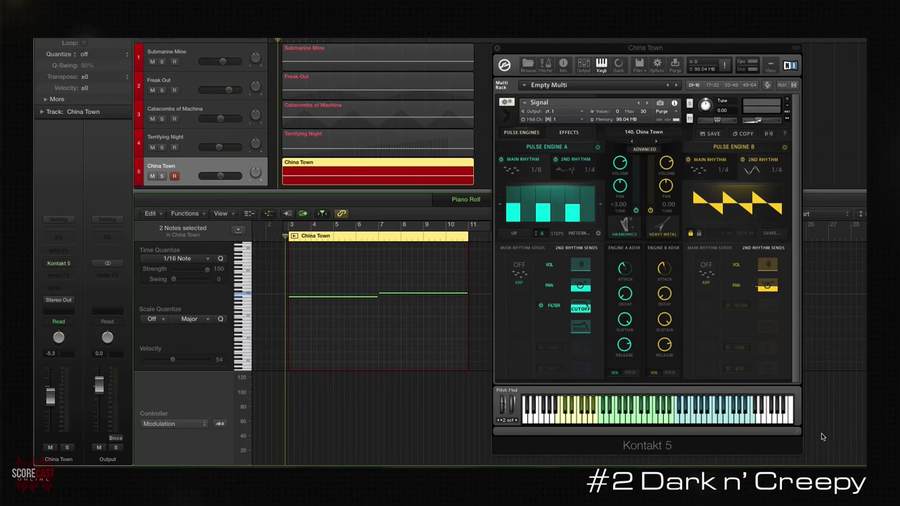
pyautogui.press('space')
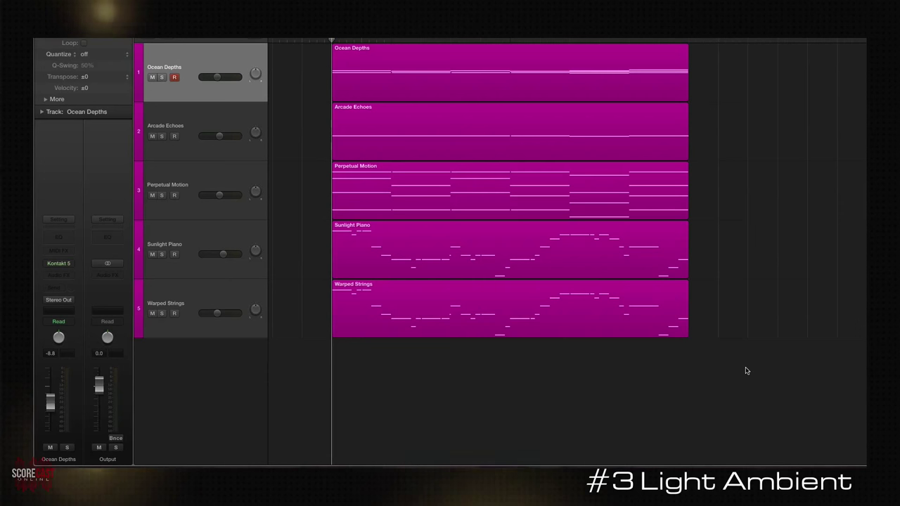
# Step: Play the full Light Ambient arrangement, and the Hybrid Orchestral arrangement with the SIGNAL Pulses track muted
pyautogui.press('space')
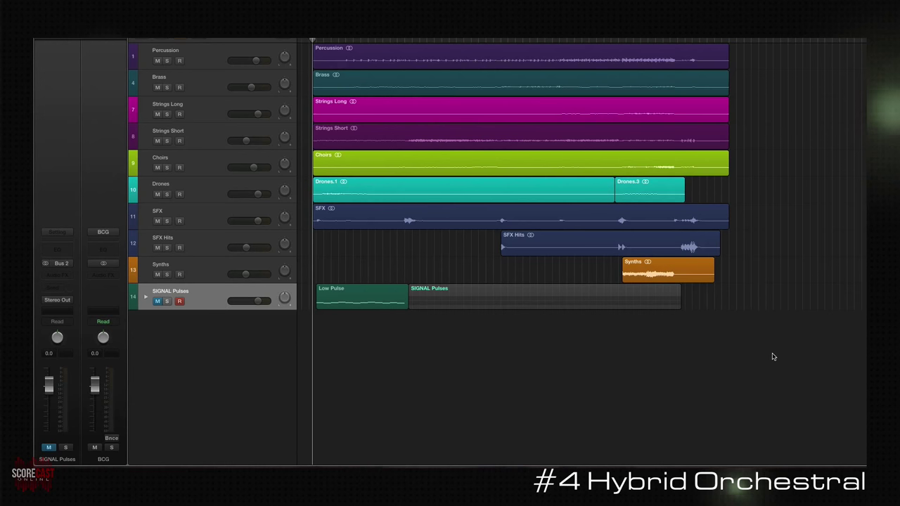
pyautogui.press('space')
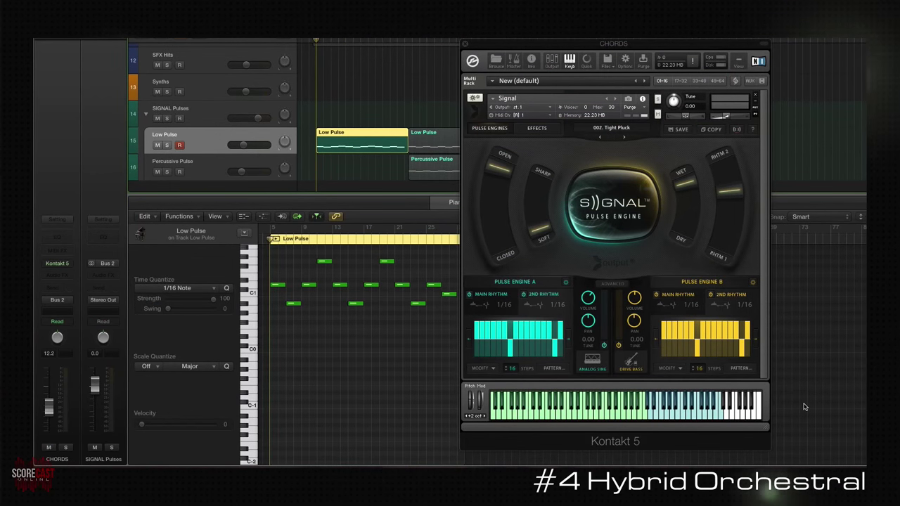
# Step: Audition the Low Pulse and Percussive Pulse tracks, and play the Hybrid Orchestral arrangement with both pulse tracks included
pyautogui.press('space')
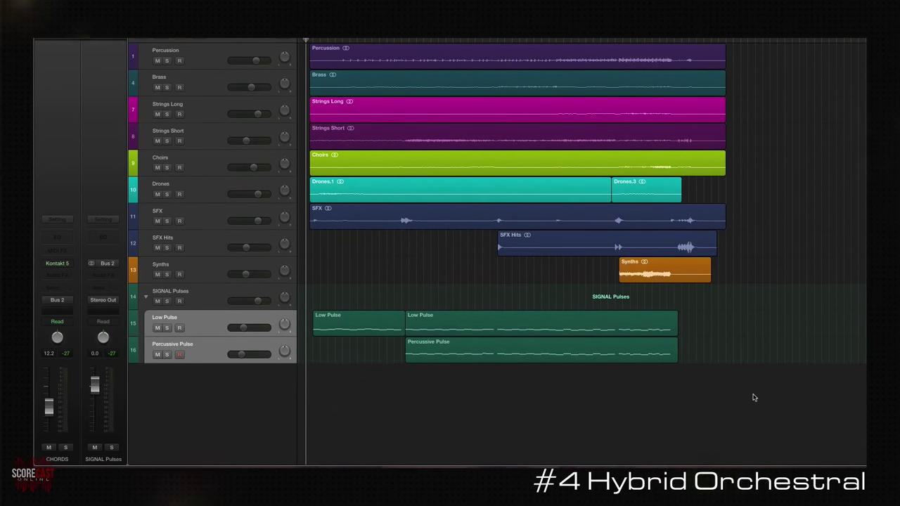
pyautogui.press('space')
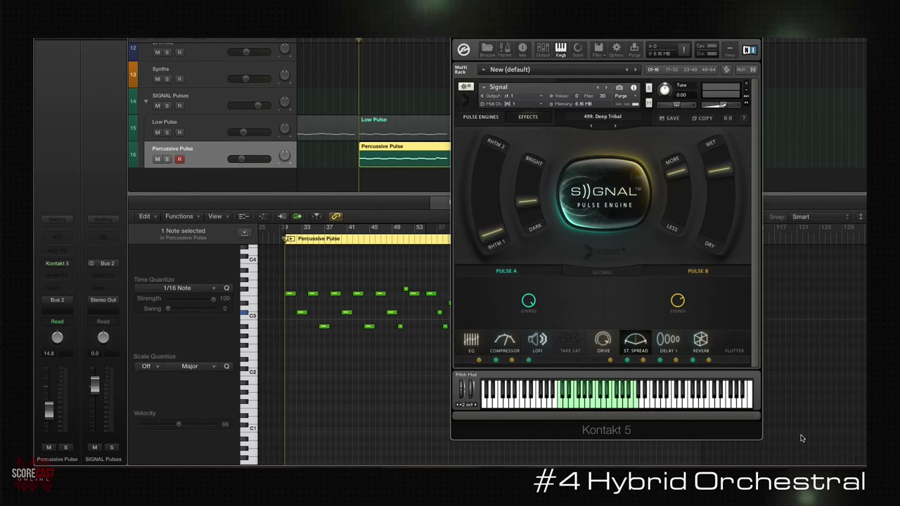
pyautogui.press('space')
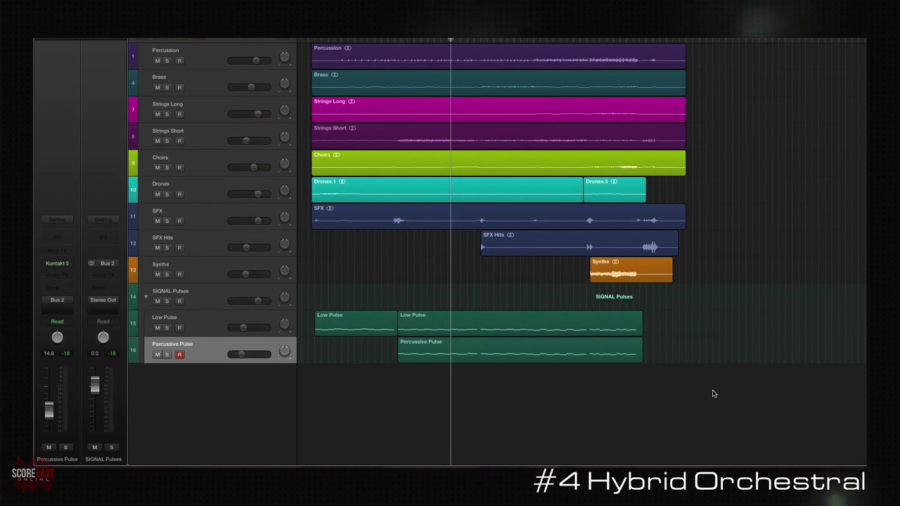
pyautogui.press('super+Right')
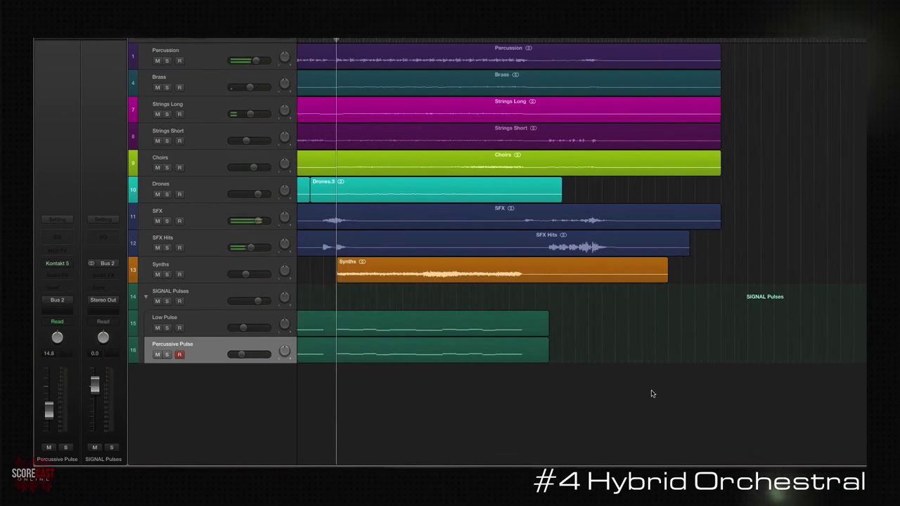